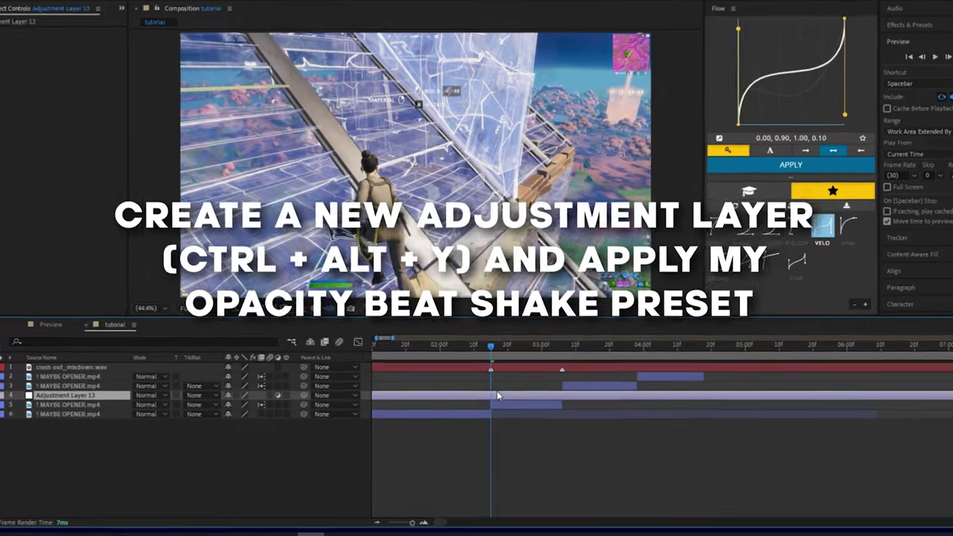
# Create Adjustment Layer 13 above layer 4 and apply the SWAYGO Opacity Beat Shake.ffx preset to it
pyautogui.hotkey('ctrl', 'alt', 'y')
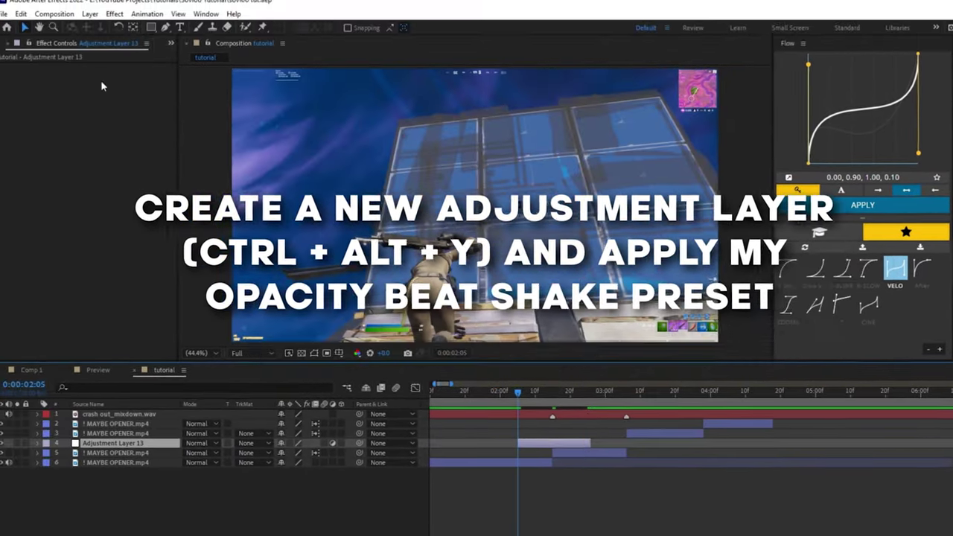
pyautogui.click(147, 13)
pyautogui.click(160, 40)
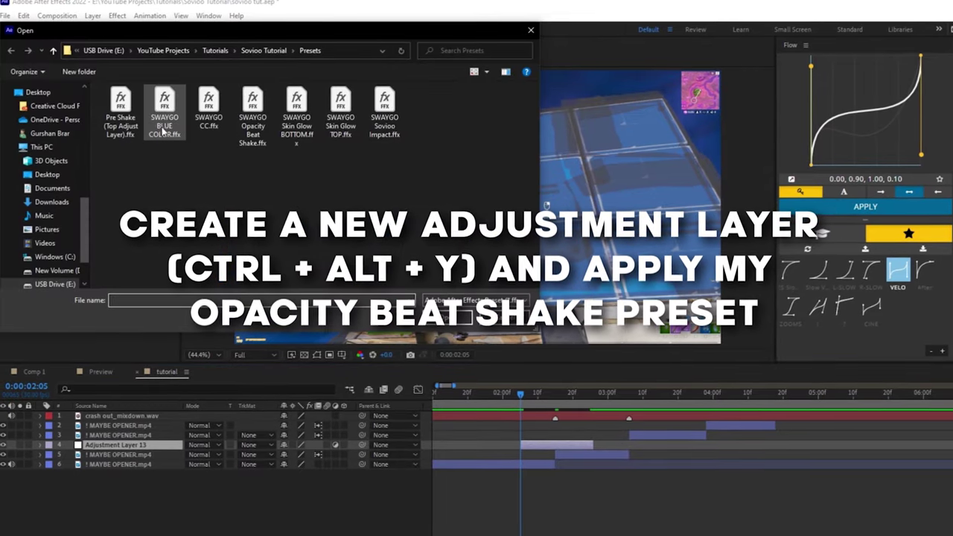
pyautogui.click(163, 110)
pyautogui.click(288, 111)
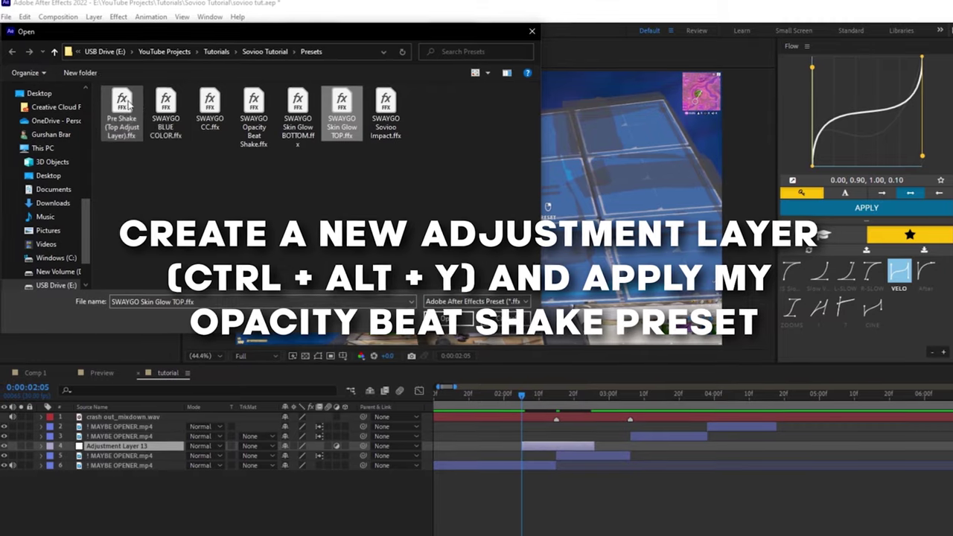
pyautogui.click(251, 112)
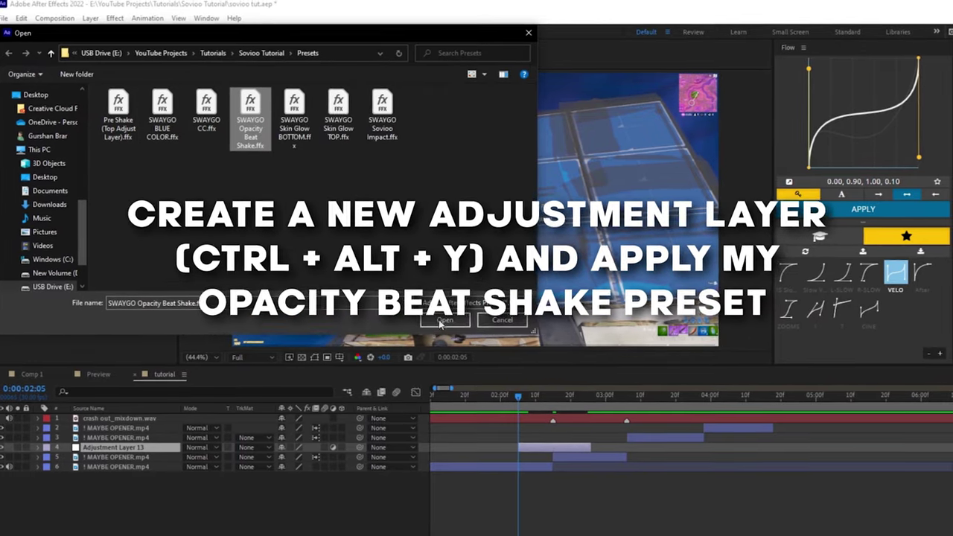
pyautogui.click(446, 322)
# Zoom the timeline, centre the shake keyframes on the beat at 0:00:03:06, and select the pre-kill clip
pyautogui.scroll(2, 469, 422)
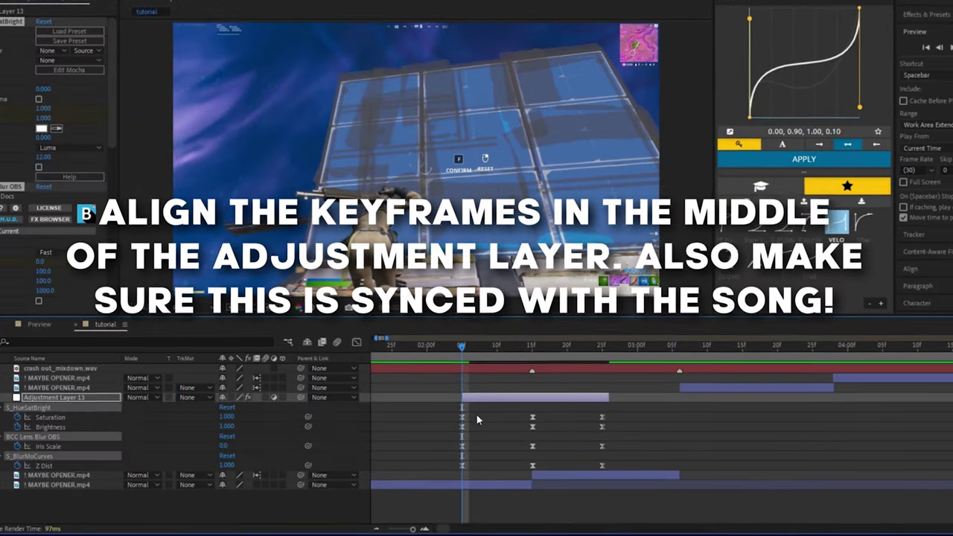
pyautogui.scroll(2, 522, 380)
pyautogui.press('k')
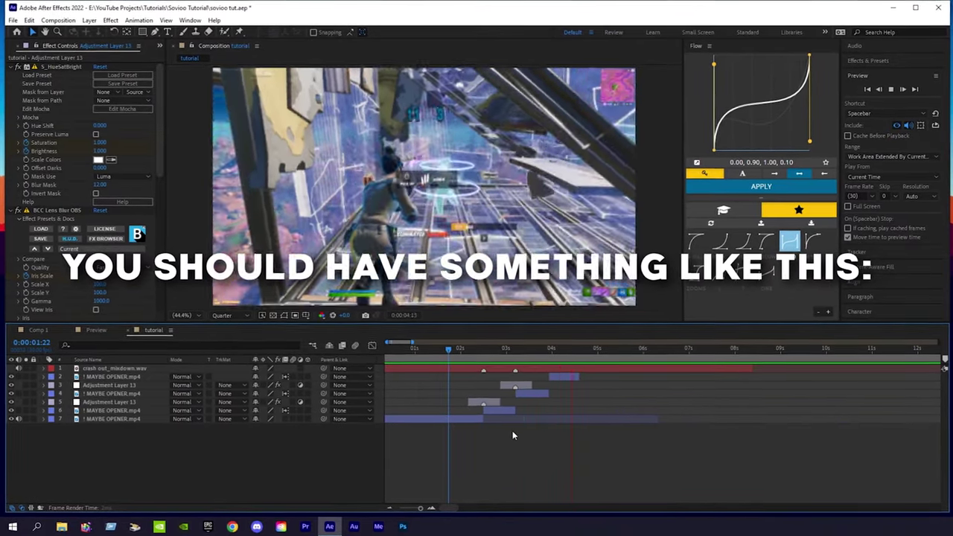
pyautogui.moveTo(562, 359); pyautogui.dragTo(521, 365)
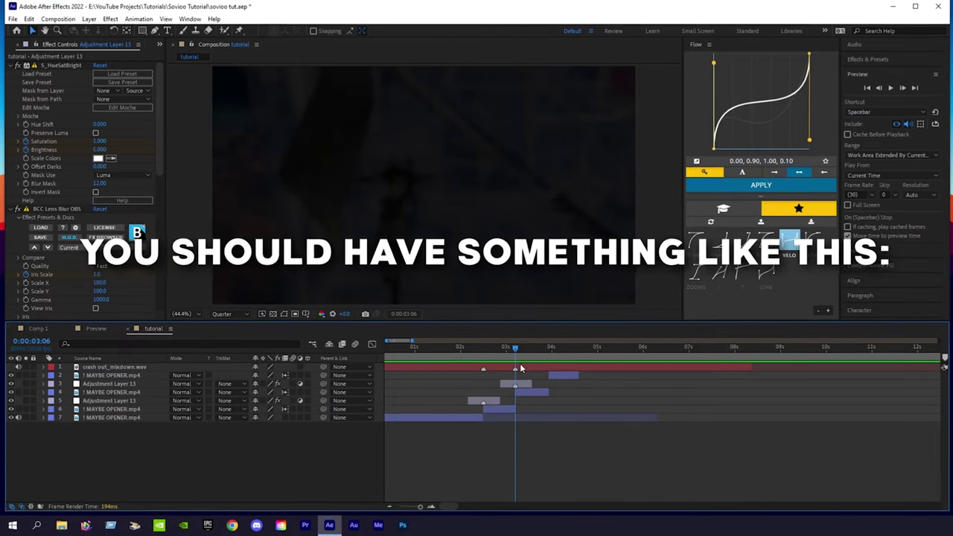
pyautogui.click(531, 393)
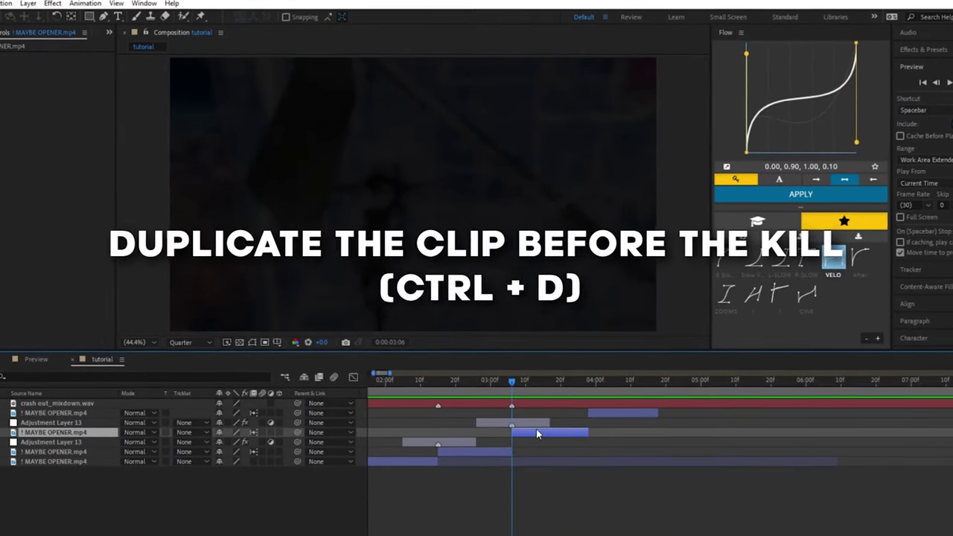
# Duplicate the pre-kill clip and rotobrush the player on the top copy
pyautogui.hotkey('ctrl', 'd')
pyautogui.click(537, 383)
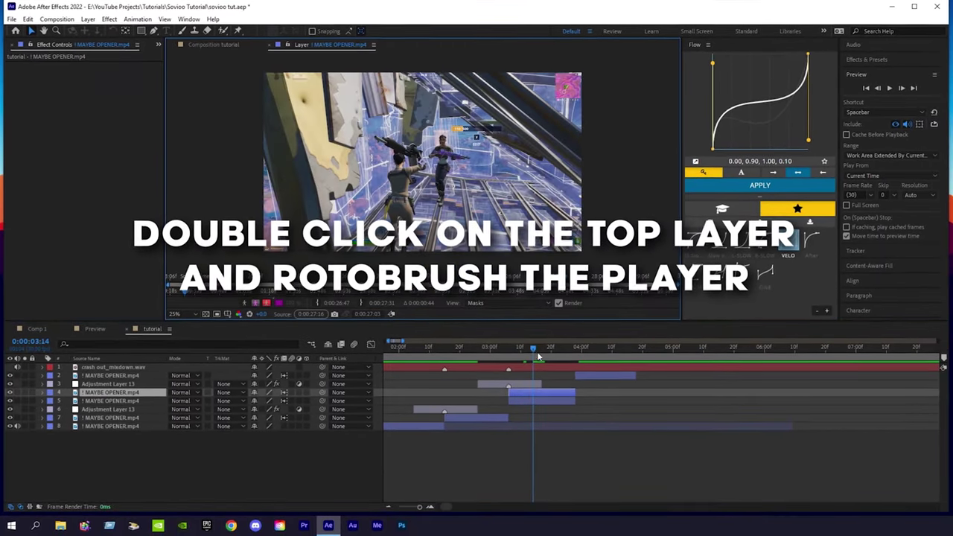
pyautogui.doubleClick(524, 399)
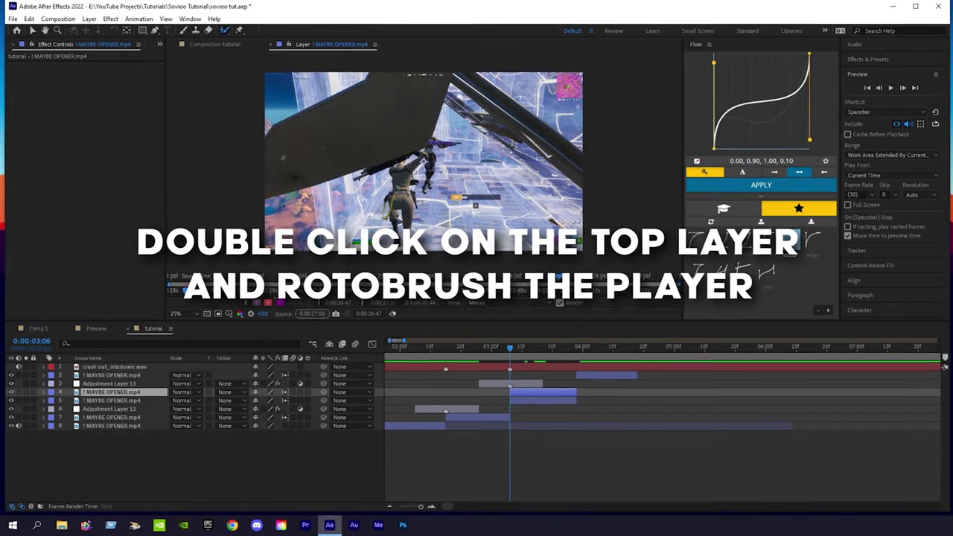
pyautogui.hotkey('ctrl', 'k')
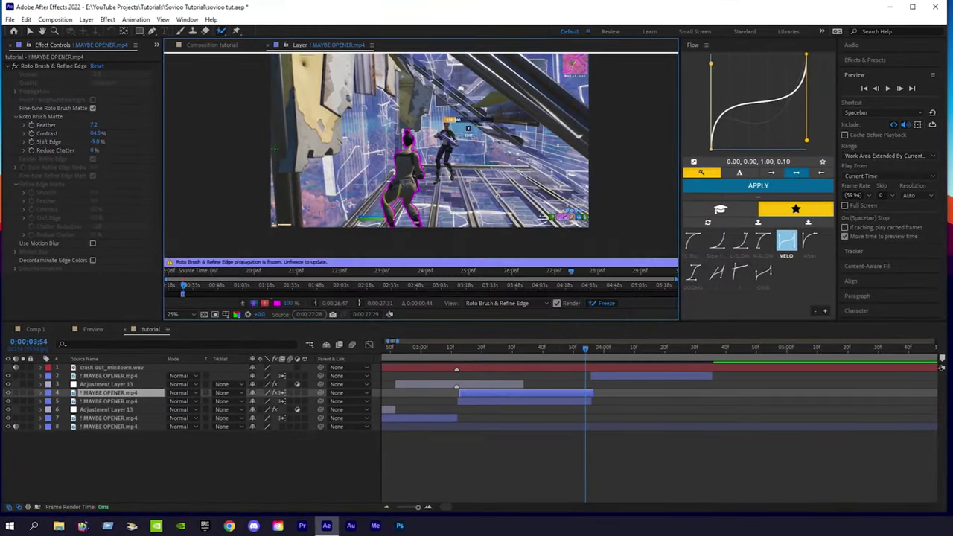
pyautogui.click(216, 46)
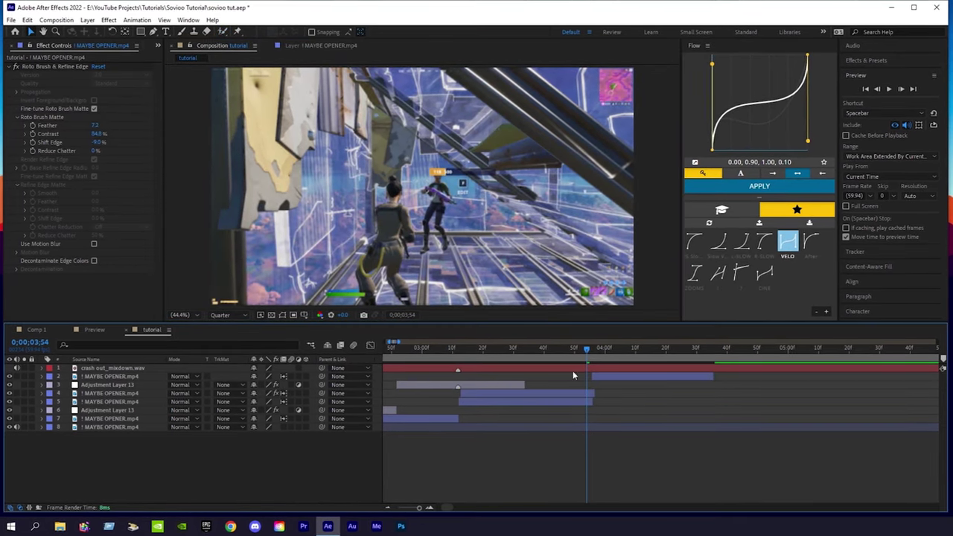
pyautogui.click(562, 354)
# Set the tutorial composition's frame rate back to 30 fps
pyautogui.hotkey('ctrl', 'k')
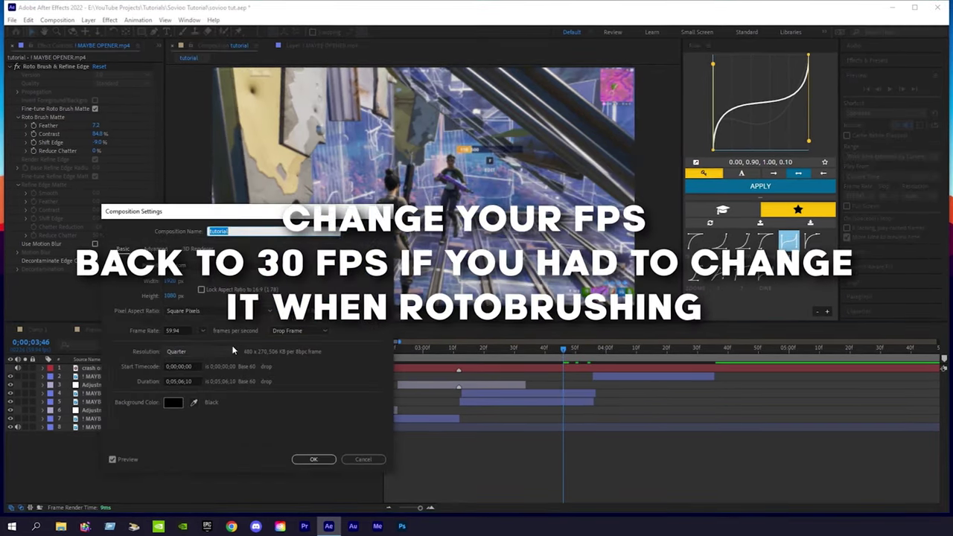
pyautogui.click(206, 331)
pyautogui.click(216, 418)
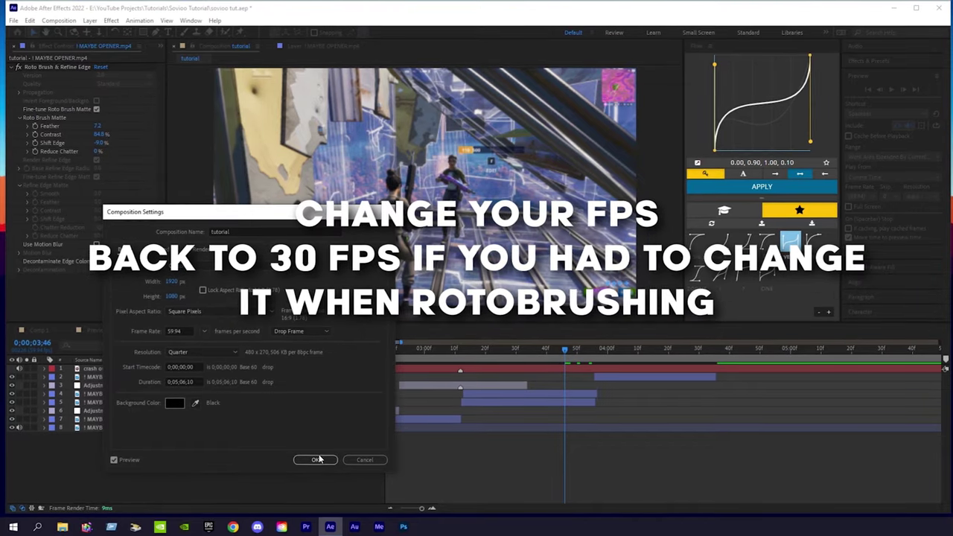
pyautogui.click(316, 460)
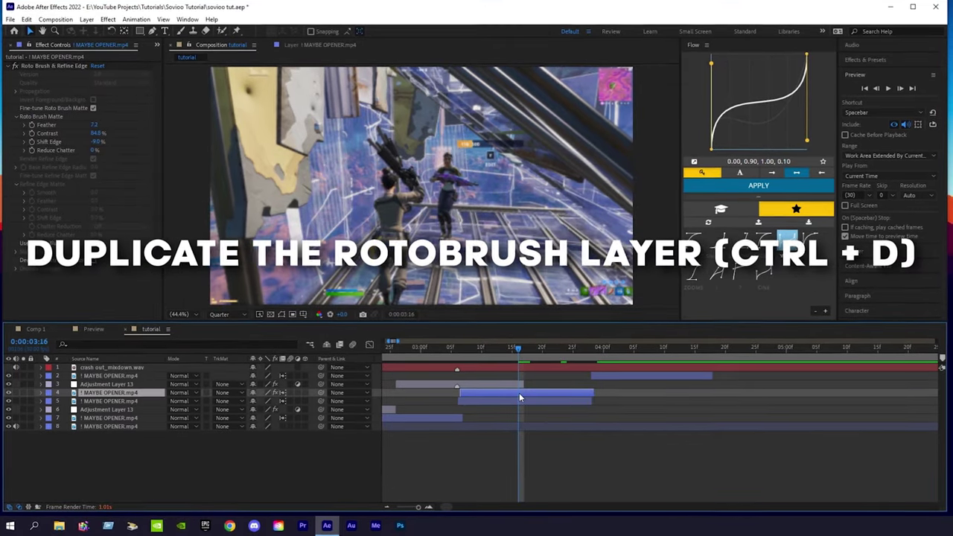
# Duplicate the rotobrushed layer and apply SWAYGO Skin Glow TOP.ffx to the top copy
pyautogui.hotkey('ctrl', 'd')
pyautogui.click(139, 20)
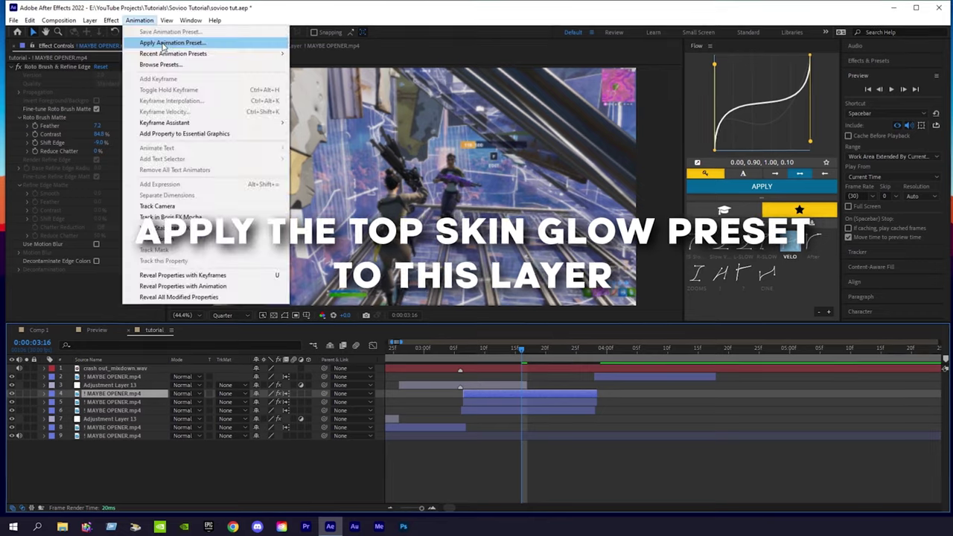
pyautogui.click(164, 44)
pyautogui.click(302, 104)
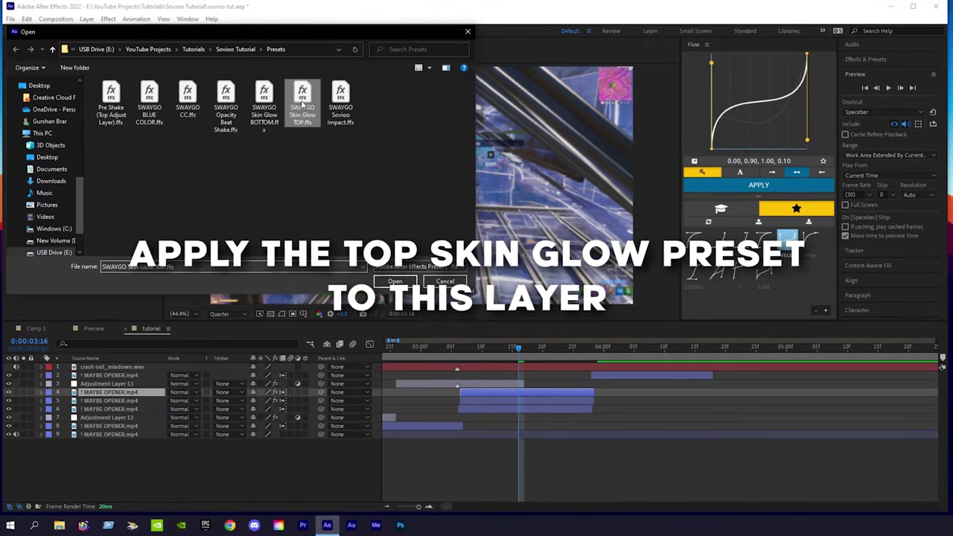
pyautogui.click(385, 281)
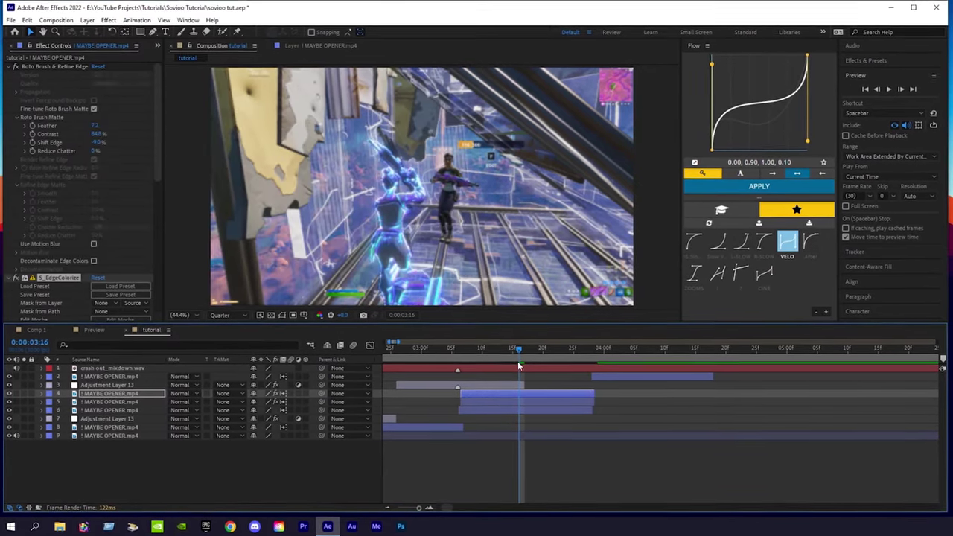
# Apply SWAYGO Skin Glow BOTTOM.ffx to the lower rotobrushed copy on layer 5
pyautogui.click(469, 402)
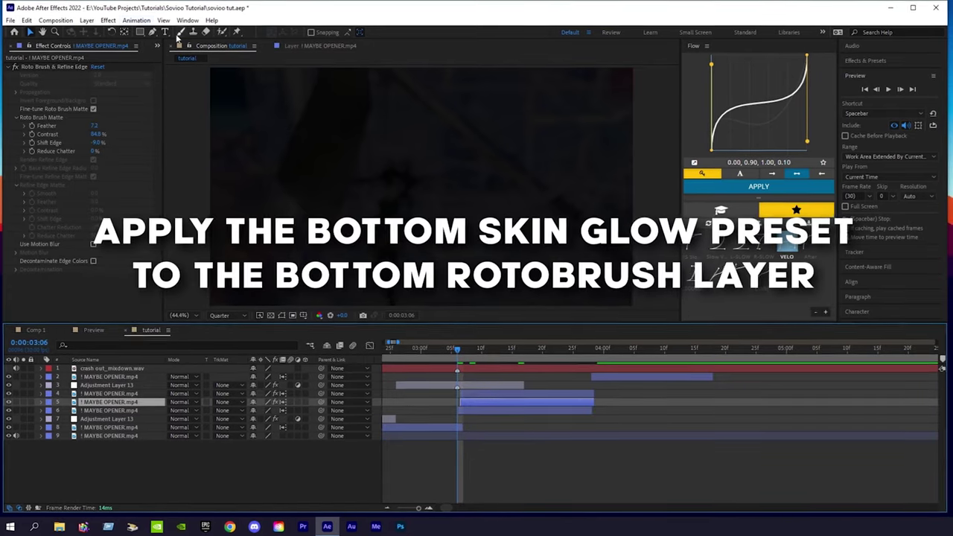
pyautogui.click(137, 20)
pyautogui.click(170, 42)
pyautogui.click(264, 104)
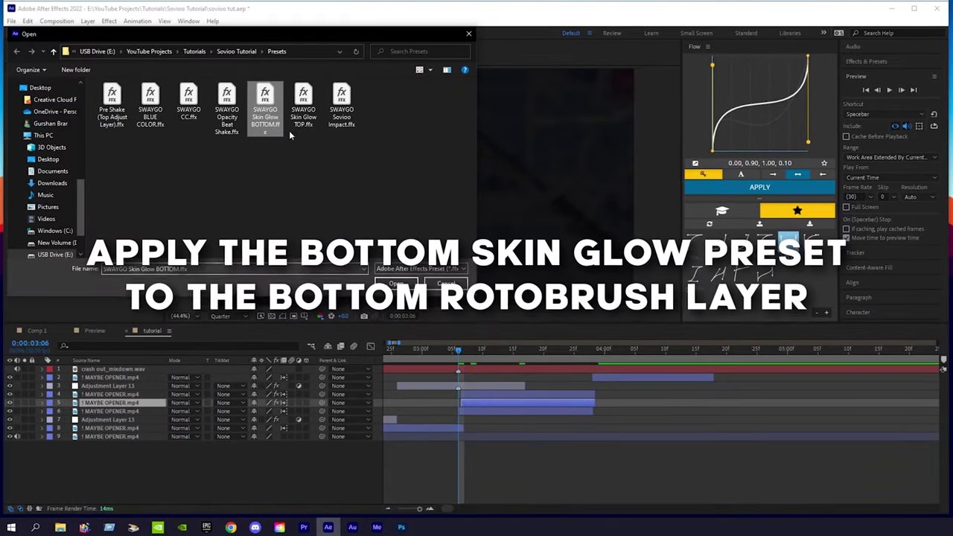
pyautogui.click(395, 283)
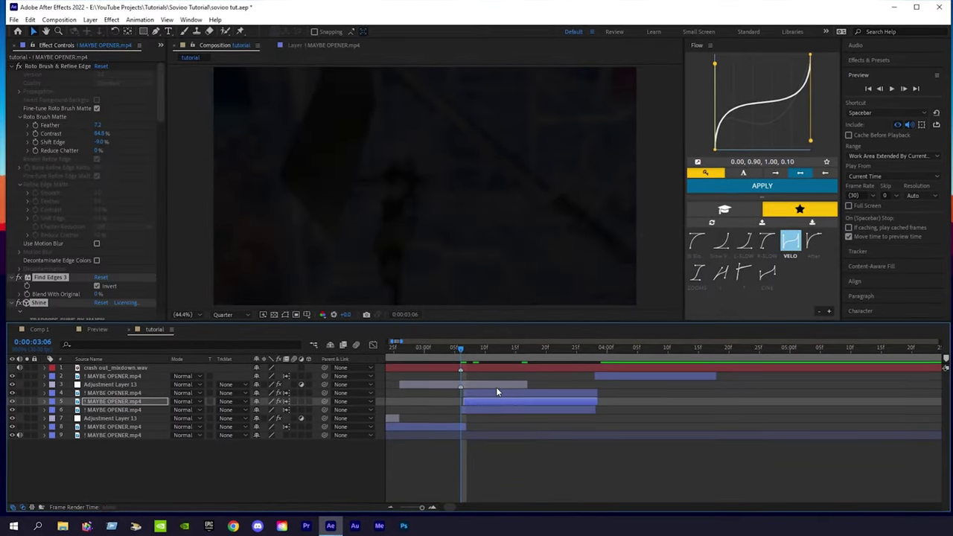
# Add an adjustment layer above the buildup clip, trimmed to end at 03:26
pyautogui.press('u')
pyautogui.press('u')
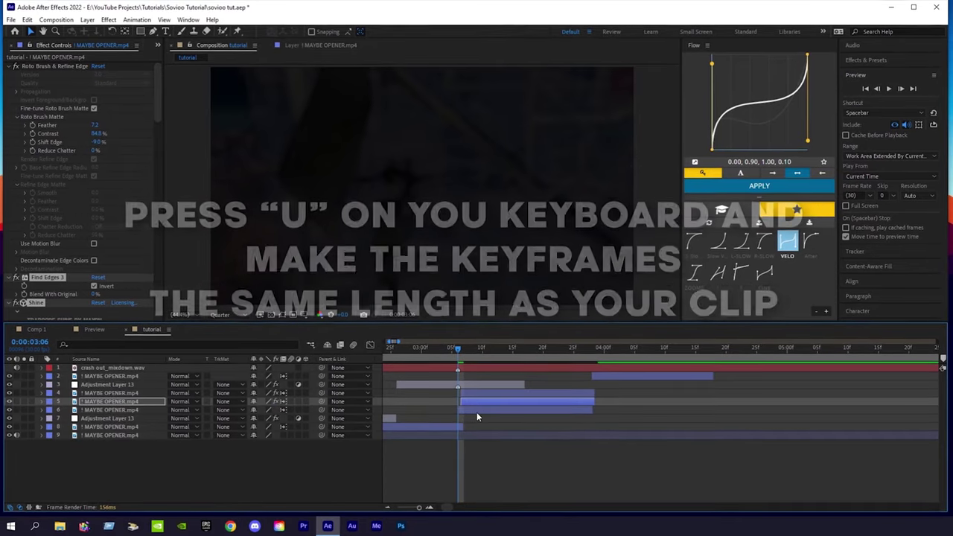
pyautogui.click(477, 411)
pyautogui.hotkey('ctrl', 'alt', 'y')
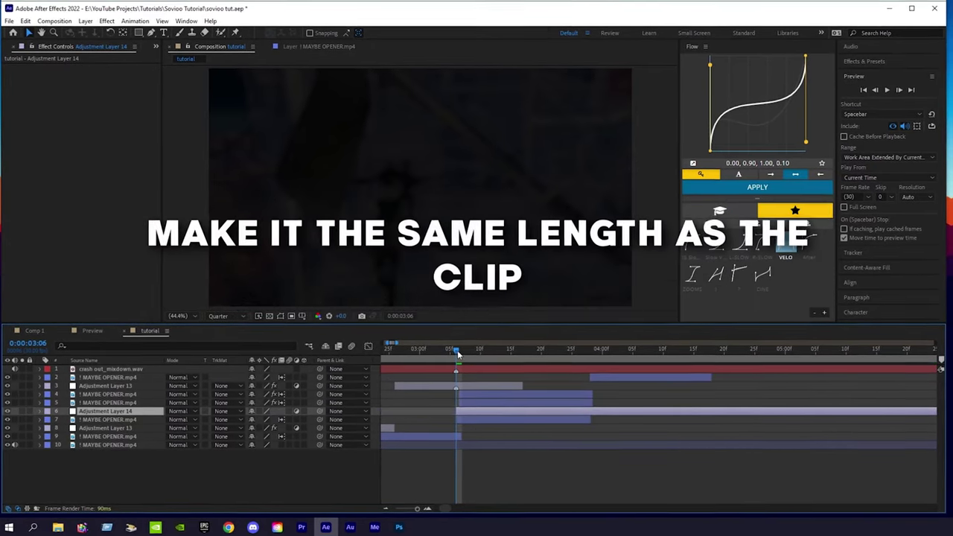
pyautogui.click(578, 347)
pyautogui.hotkey('alt', ']')
pyautogui.press('i')
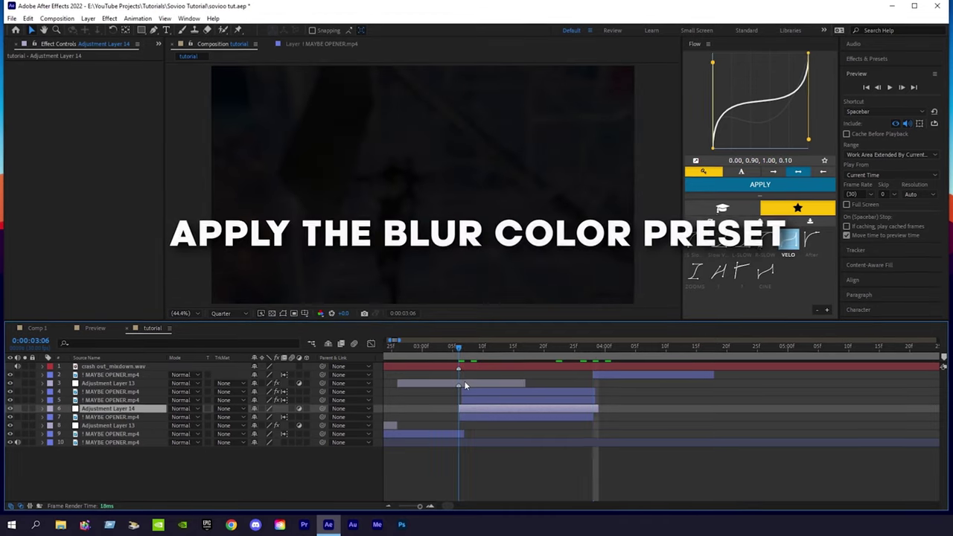
# Apply the SWAYGO BLUE COLOR preset to the new adjustment layer
pyautogui.click(135, 18)
pyautogui.click(168, 41)
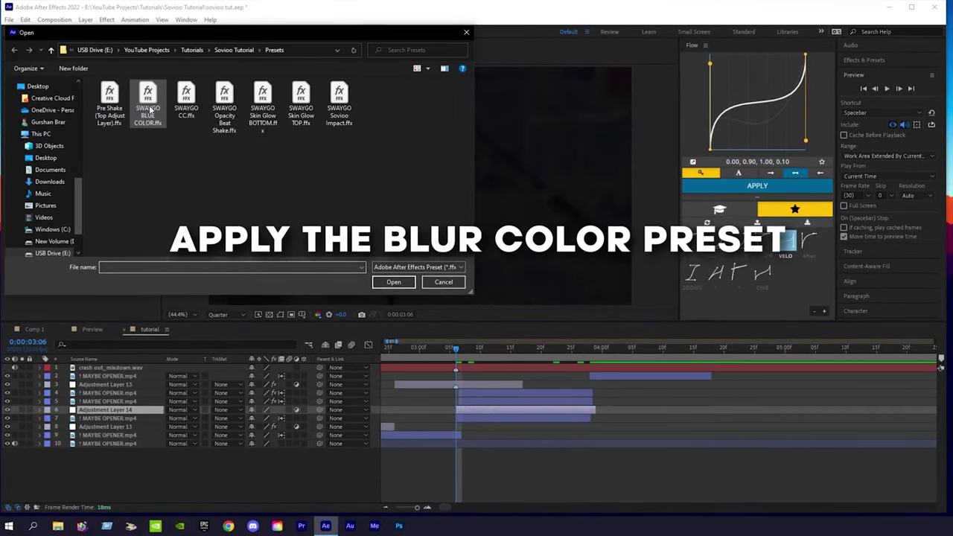
pyautogui.click(395, 286)
# Check the result at 03:22 in full-resolution preview, then return to quarter resolution
pyautogui.moveTo(470, 355); pyautogui.dragTo(558, 370)
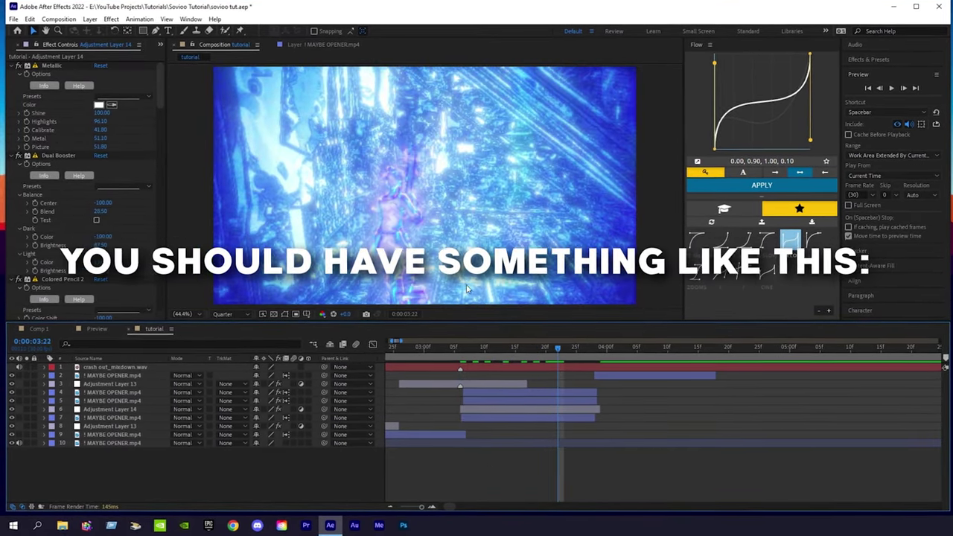
pyautogui.click(222, 314)
pyautogui.click(230, 339)
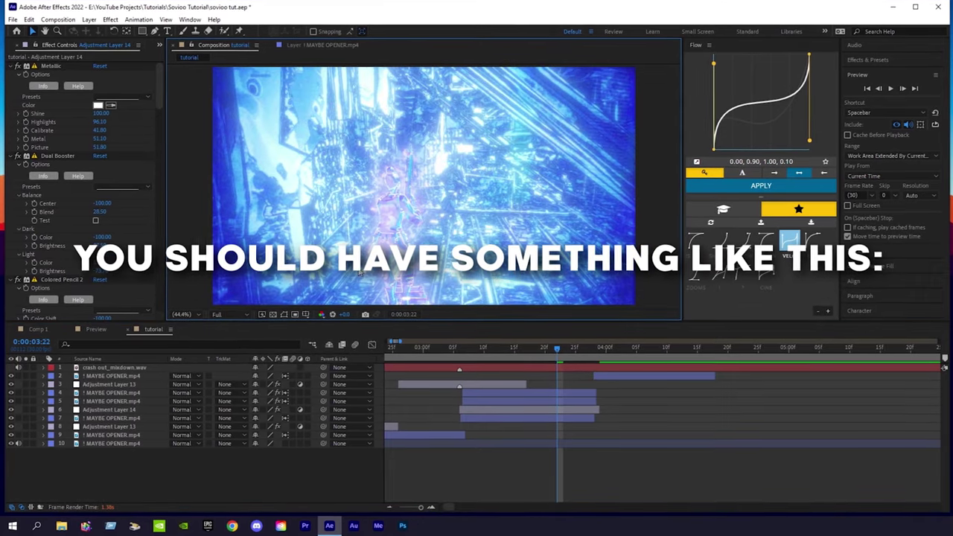
pyautogui.click(222, 314)
pyautogui.click(230, 368)
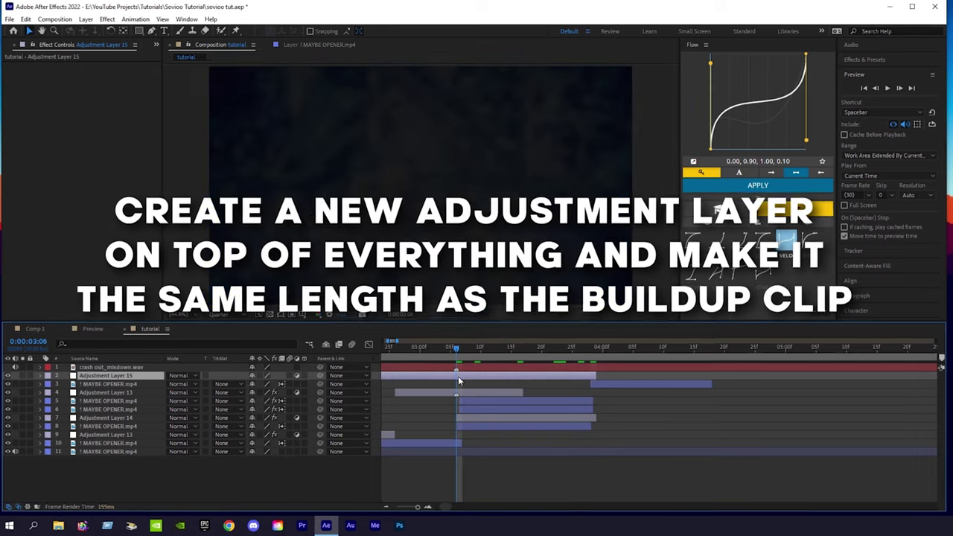
# Apply the Pre Shake (Top Adjust Layer).ffx preset to Adjustment Layer 15
pyautogui.click(135, 19)
pyautogui.click(172, 43)
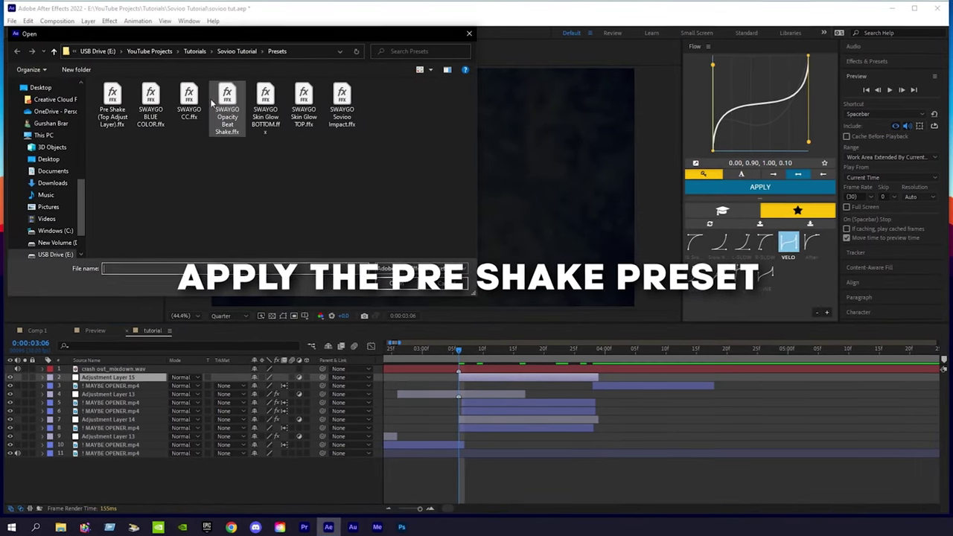
pyautogui.click(114, 100)
pyautogui.click(391, 284)
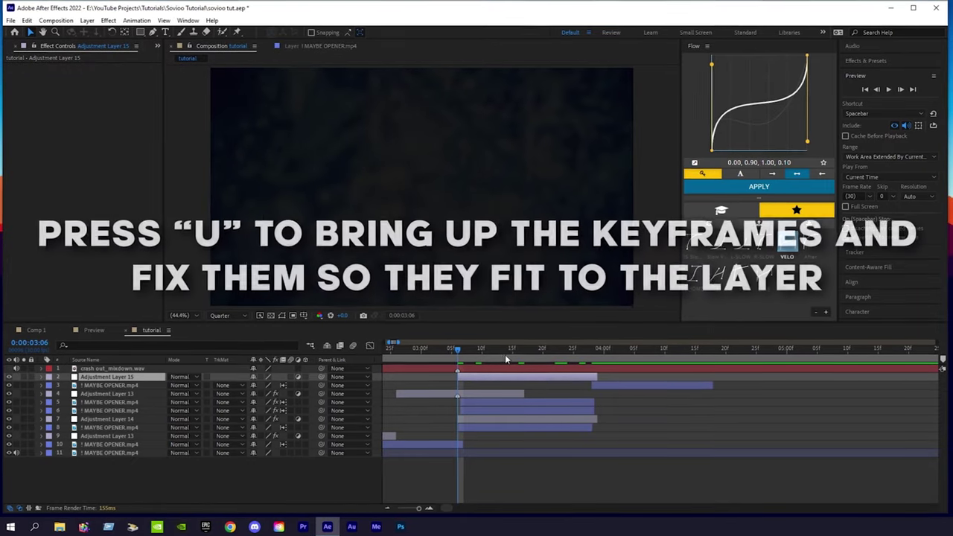
# Fit the Pre Shake keyframes to the layer's span and scrub through the shake
pyautogui.press('u')
pyautogui.scroll(-3, 575, 404)
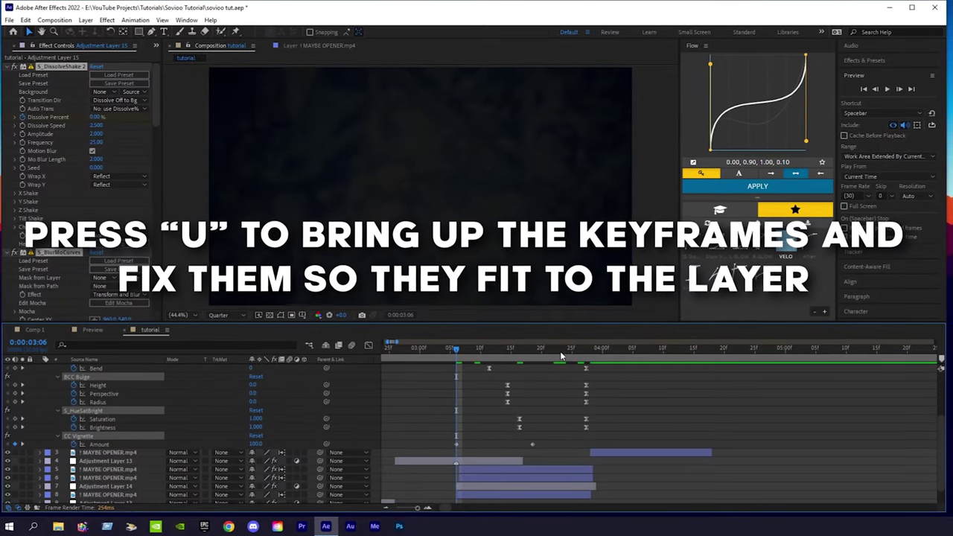
pyautogui.scroll(5, 577, 376)
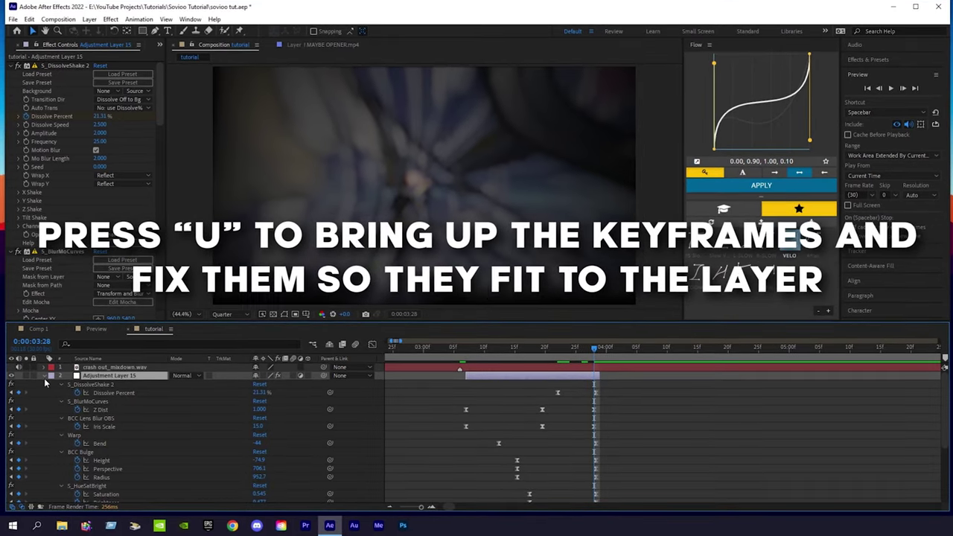
pyautogui.click(44, 377)
pyautogui.moveTo(558, 354); pyautogui.dragTo(594, 364)
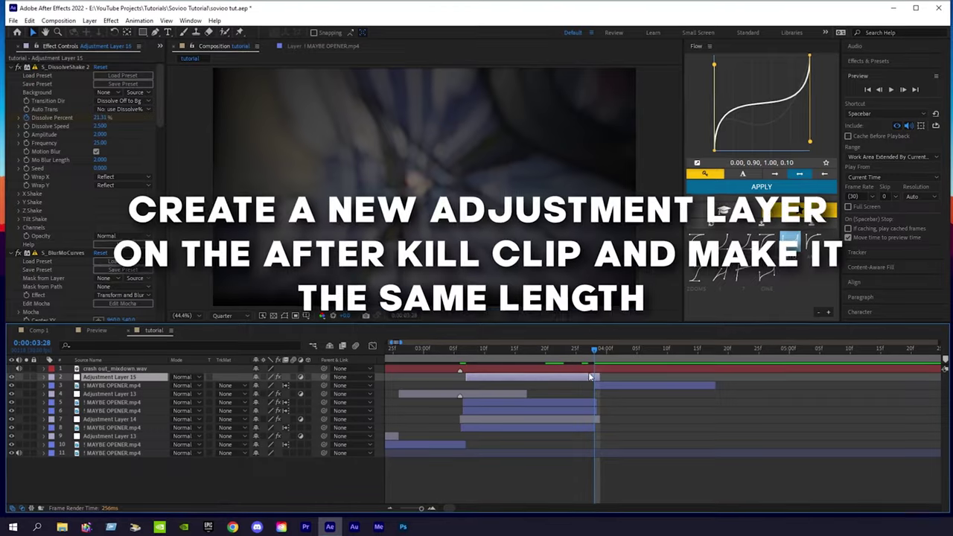
# Create Adjustment Layer 16 trimmed to the length of the after-kill clip
pyautogui.hotkey('ctrl', 'alt', 'y')
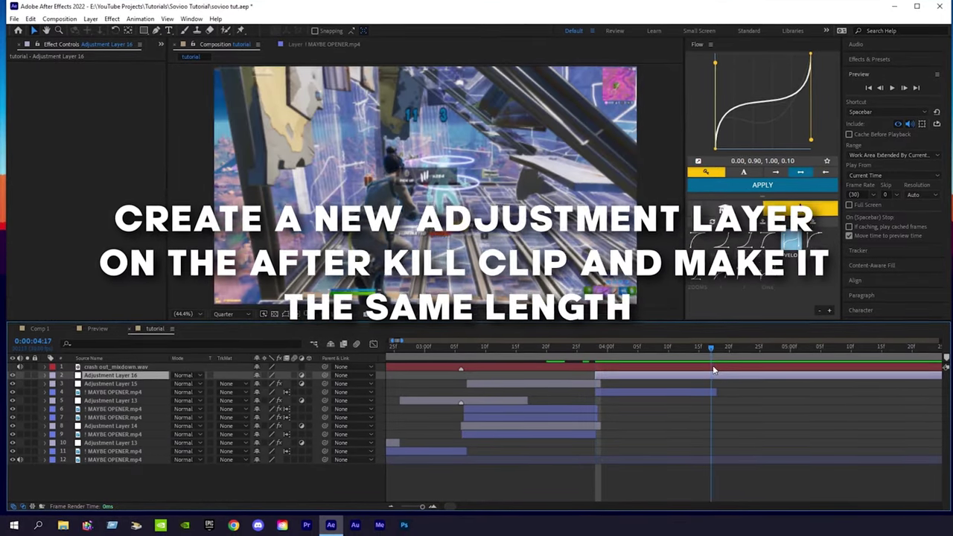
pyautogui.press('pagedown')
pyautogui.press('pagedown')
pyautogui.press('pagedown')
pyautogui.hotkey('alt', ']')
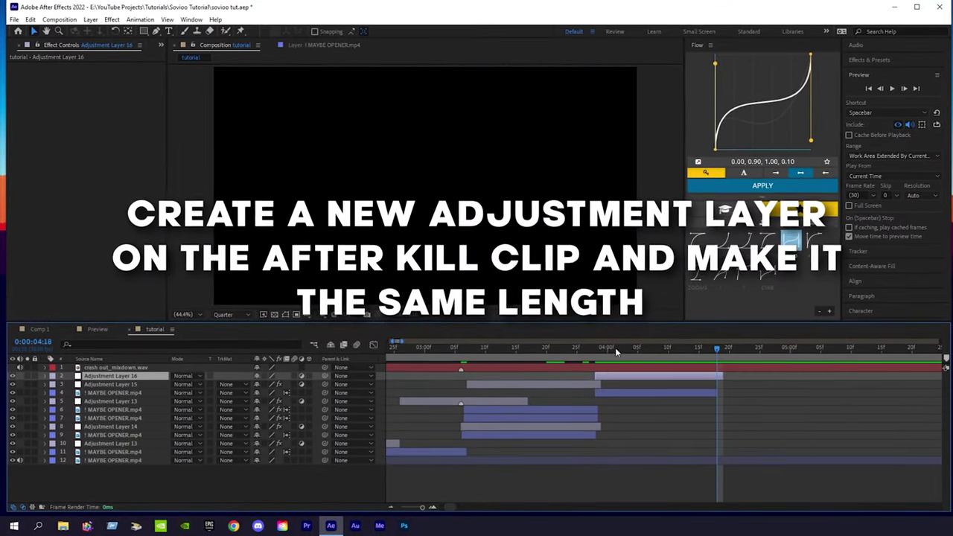
pyautogui.press('i')
# Apply SWAYGO Sovioo Impact.ffx to Adjustment Layer 16 and reposition its impact keyframes
pyautogui.click(138, 19)
pyautogui.click(160, 40)
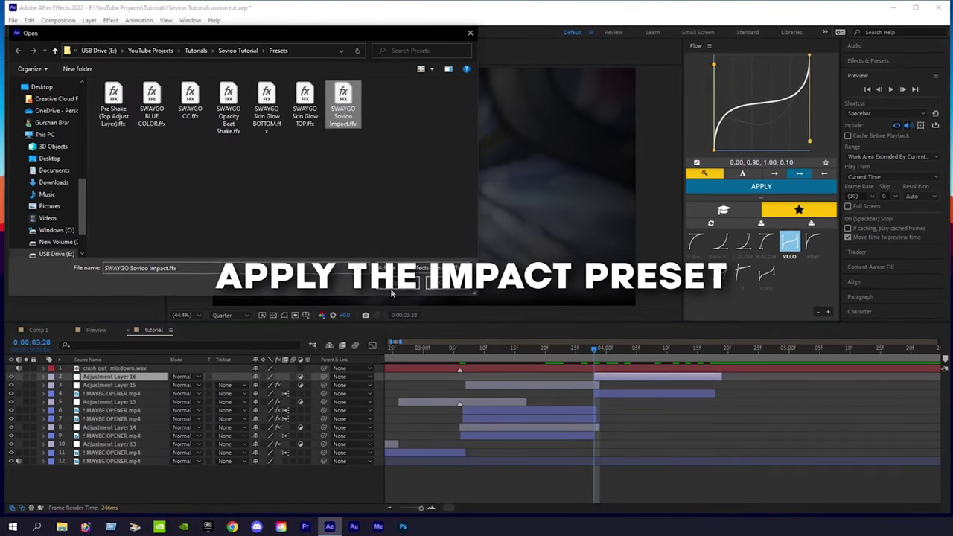
pyautogui.click(393, 291)
pyautogui.press('u')
pyautogui.moveTo(573, 361); pyautogui.dragTo(790, 490)
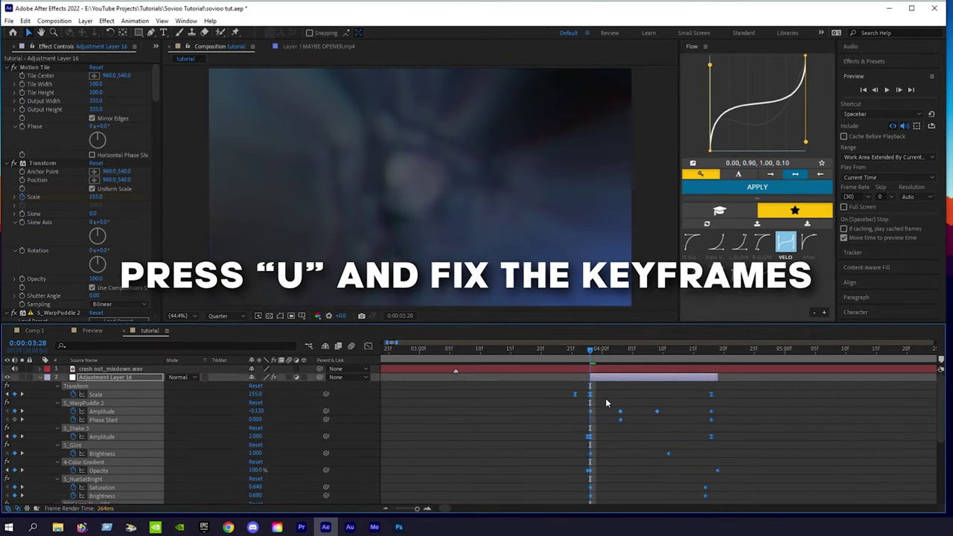
pyautogui.press('u')
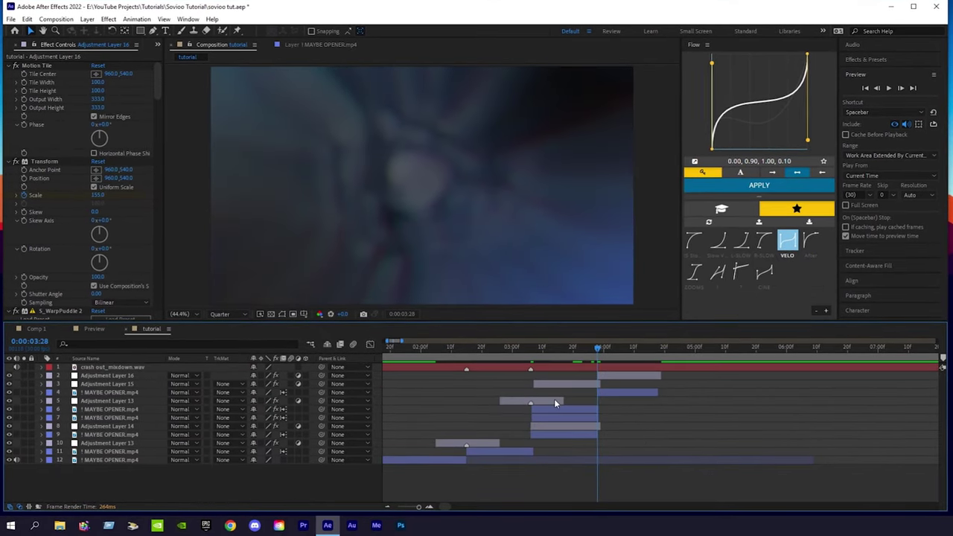
# Scrub the impact from 0:00:04:00 and drop the Rainbow shockwave overlay clip into the composition
pyautogui.hscroll(2, 574, 396)
pyautogui.click(572, 353)
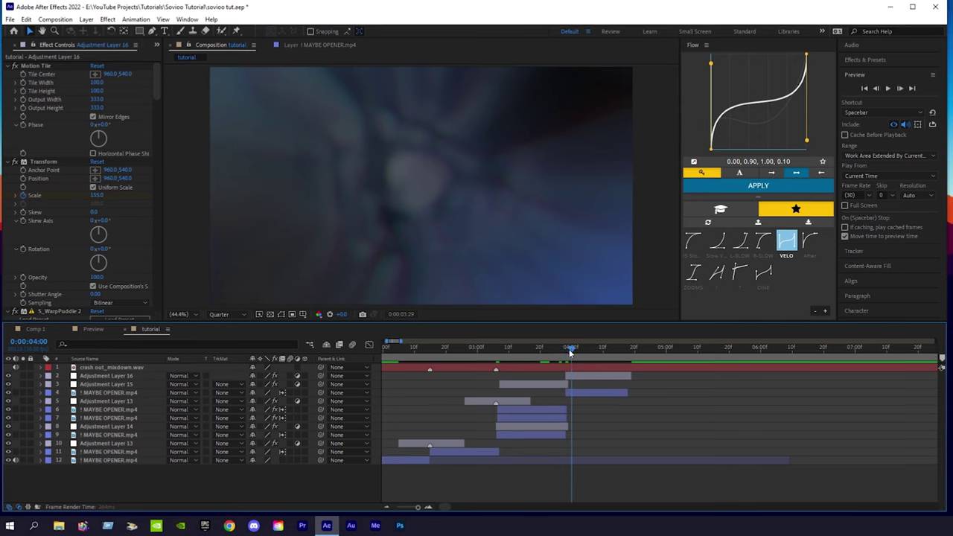
pyautogui.moveTo(572, 355); pyautogui.dragTo(602, 357)
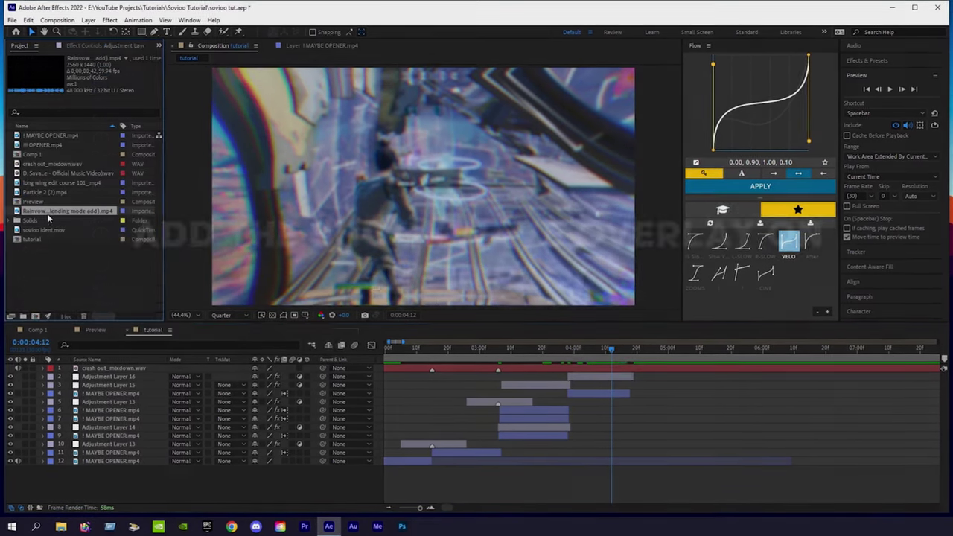
pyautogui.moveTo(65, 210)
pyautogui.mouseDown()
pyautogui.moveTo(614, 392)
pyautogui.moveTo(621, 374)
pyautogui.moveTo(596, 379)
pyautogui.mouseUp()
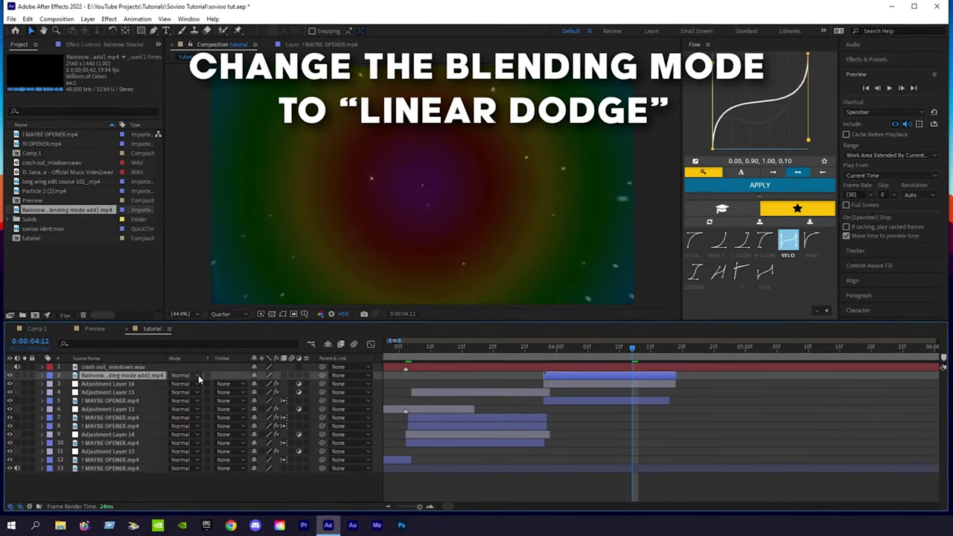
# Blend the rainbow overlay layer as Linear Dodge and scrub through the result
pyautogui.click(195, 375)
pyautogui.click(223, 241)
pyautogui.press('i')
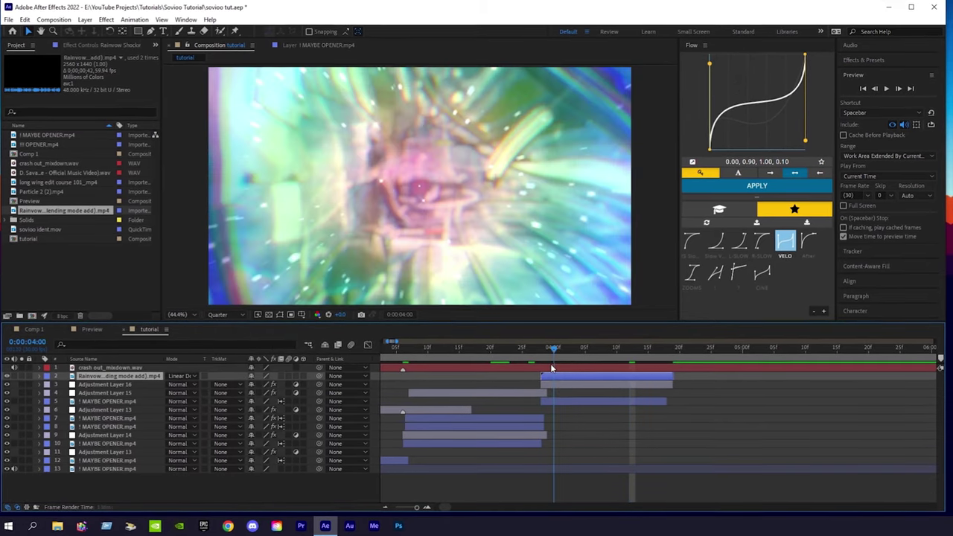
pyautogui.moveTo(546, 362); pyautogui.dragTo(658, 376)
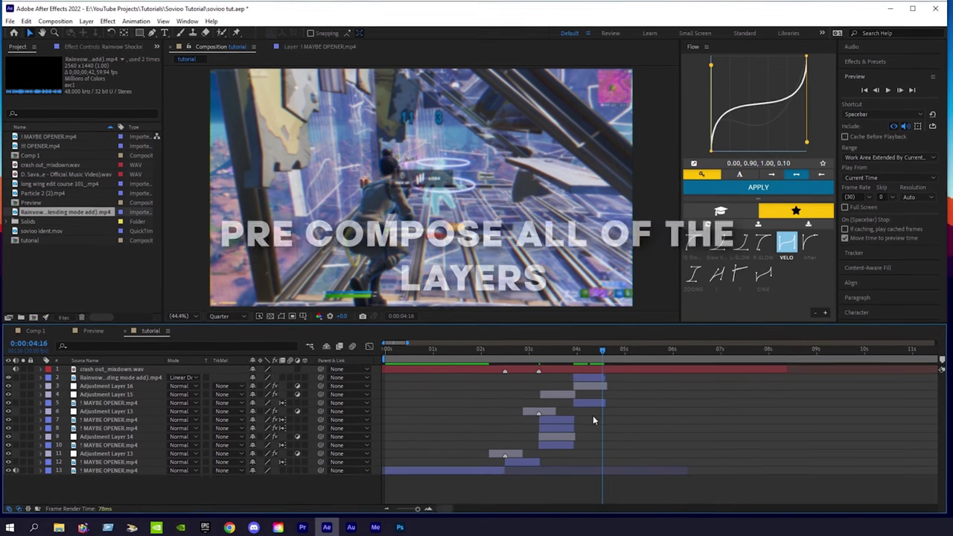
# Pre-compose all the layers into Pre-comp 1
pyautogui.press('-')
pyautogui.press('-')
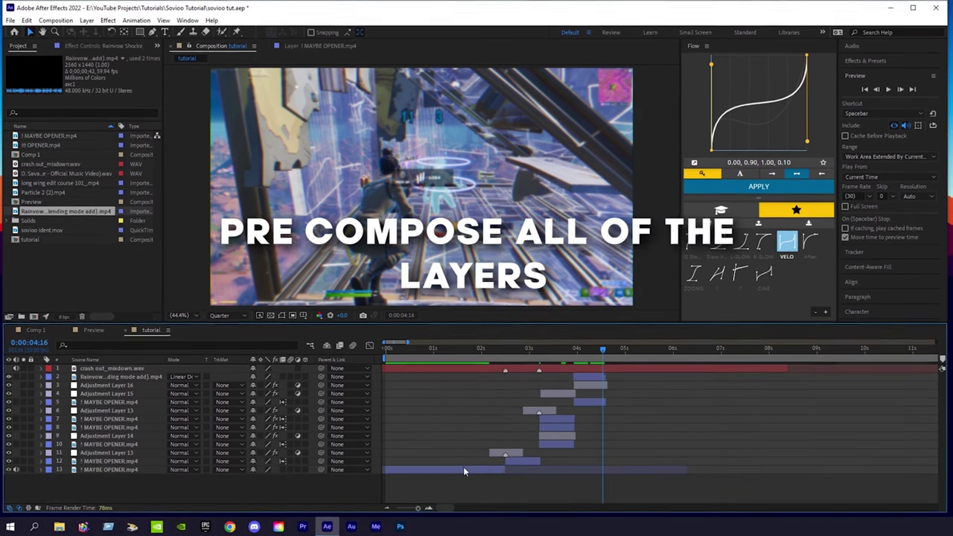
pyautogui.hotkey('ctrl', 'a')
pyautogui.rightClick(471, 470)
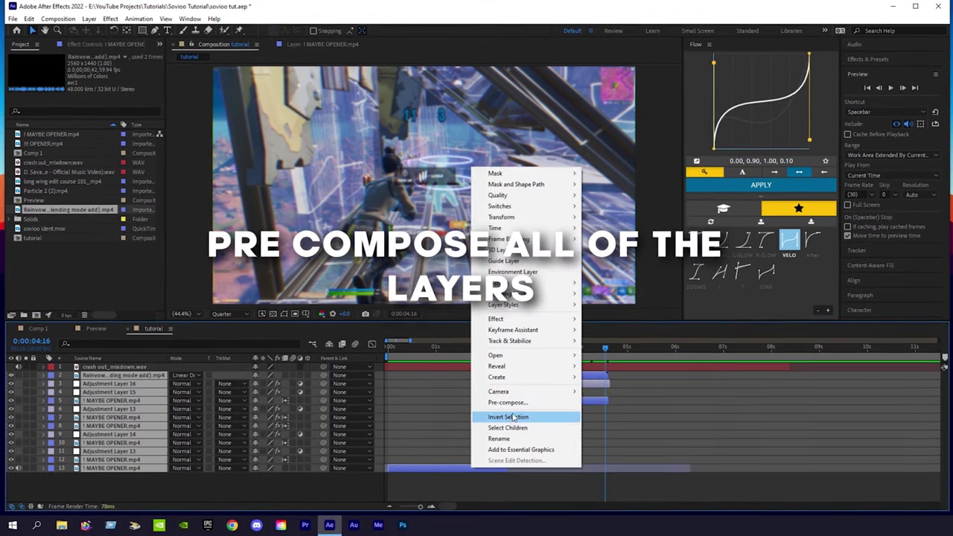
pyautogui.click(511, 395)
pyautogui.click(496, 325)
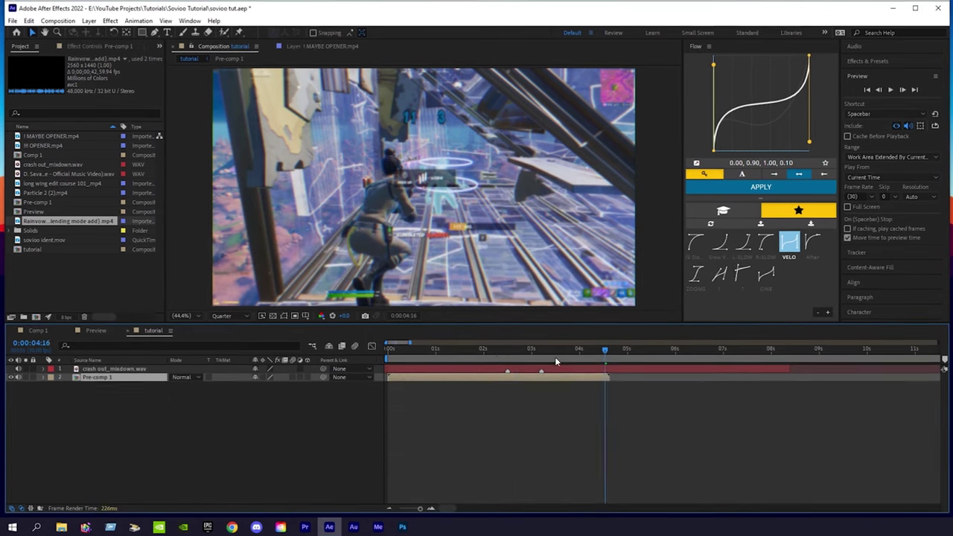
pyautogui.click(139, 20)
# Apply SWAYGO CC.ffx to Pre-comp 1, collapse its effects, and play a preview
pyautogui.click(138, 44)
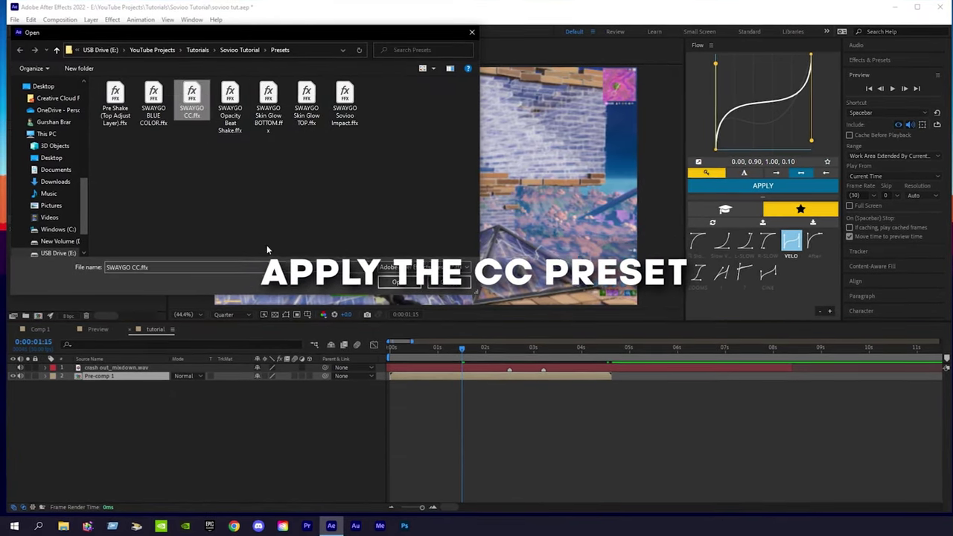
pyautogui.click(396, 281)
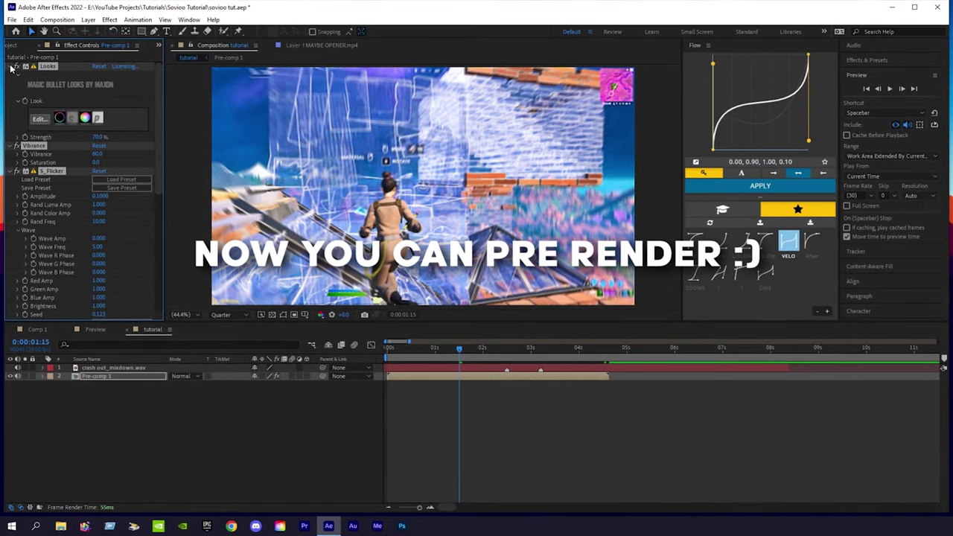
pyautogui.keyDown('ctrl'); pyautogui.click(12, 67); pyautogui.keyUp('ctrl')
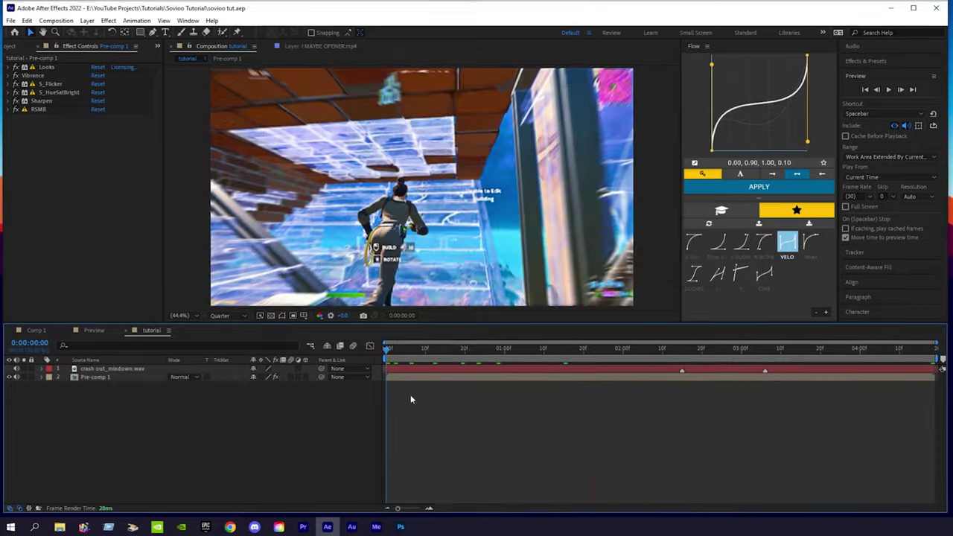
pyautogui.press('space')
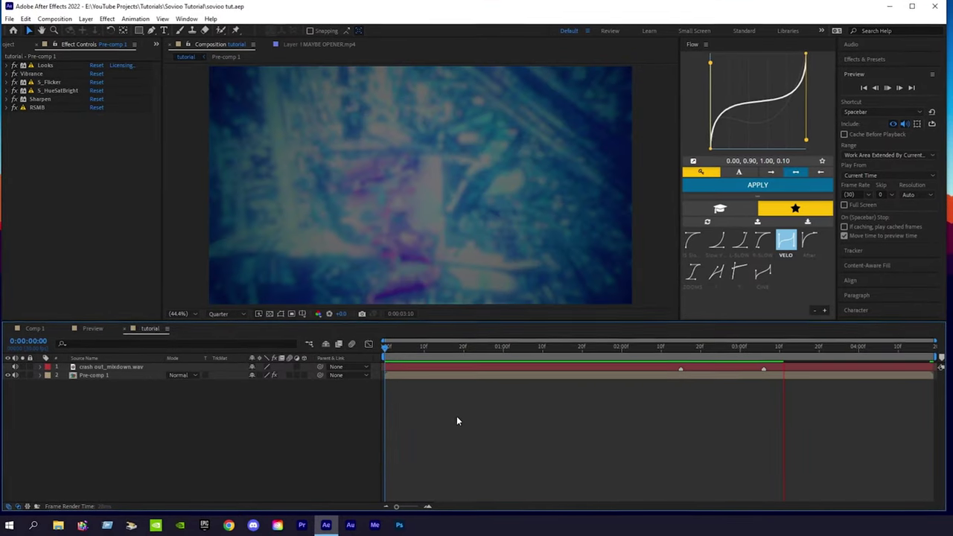